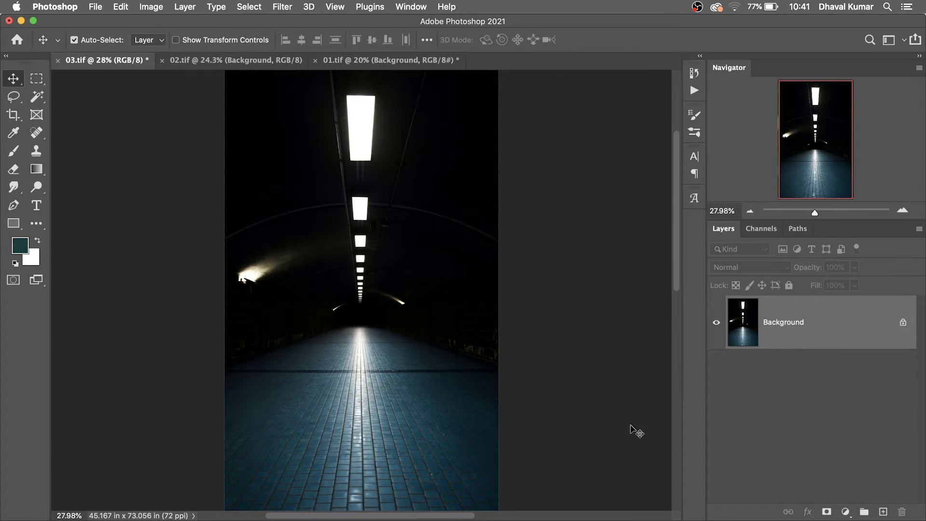
# Add a Levels layer to the tunnel photo with input levels 0, 1.61 and 237
pyautogui.click(846, 512)
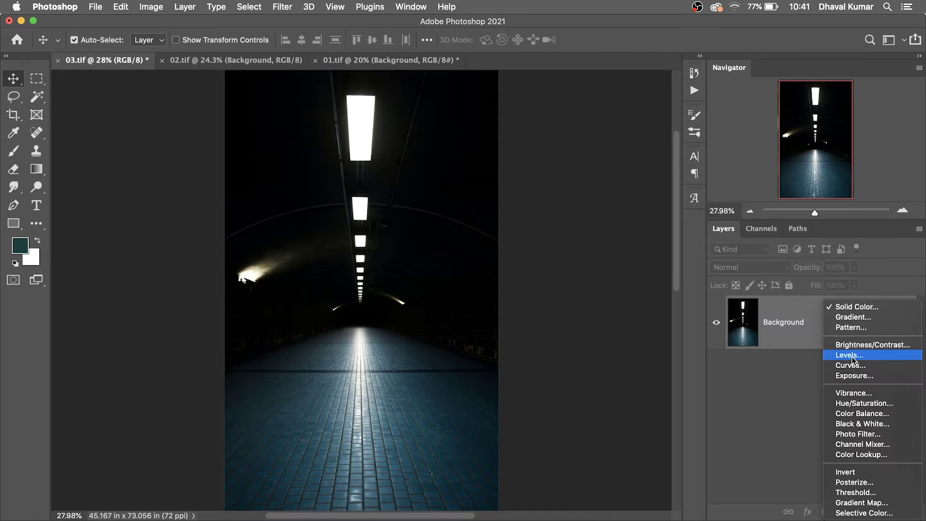
pyautogui.click(855, 358)
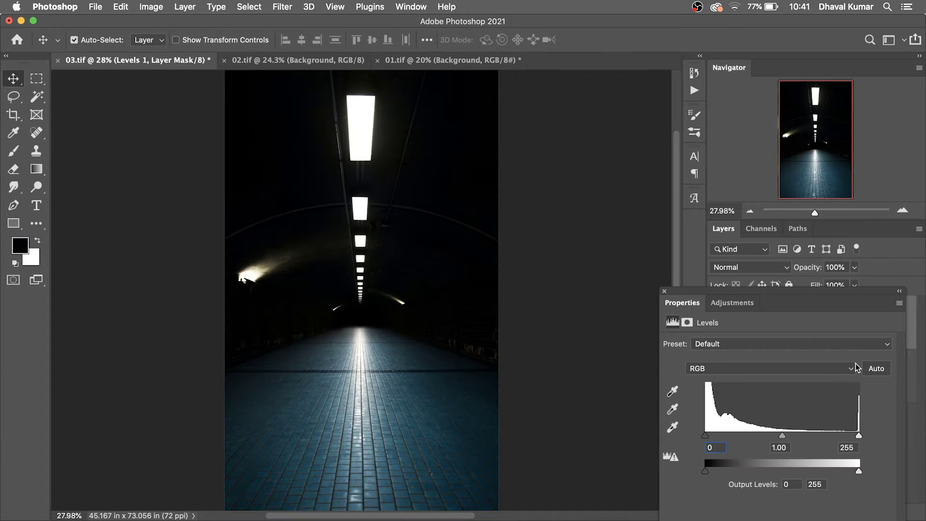
pyautogui.moveTo(741, 291); pyautogui.dragTo(577, 148)
pyautogui.press('space')
pyautogui.moveTo(415, 300); pyautogui.dragTo(330, 288)
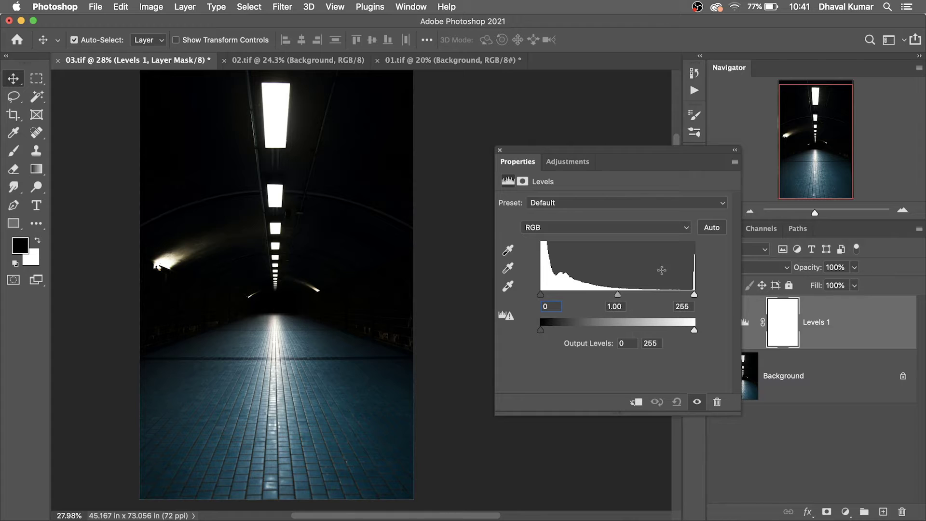
pyautogui.click(693, 299)
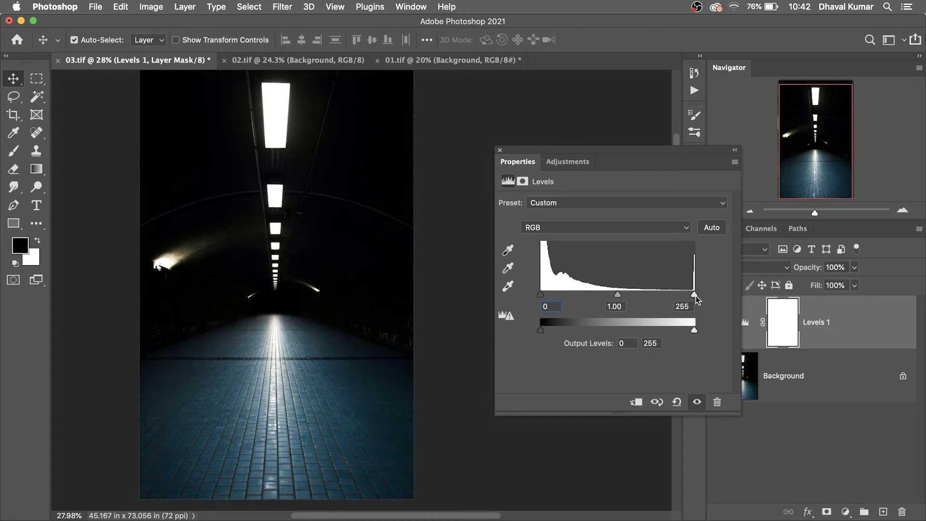
pyautogui.moveTo(694, 295)
pyautogui.mouseDown()
pyautogui.moveTo(682, 296)
pyautogui.moveTo(698, 293)
pyautogui.moveTo(690, 295)
pyautogui.mouseUp()
pyautogui.moveTo(616, 293); pyautogui.dragTo(596, 292)
pyautogui.moveTo(689, 294); pyautogui.dragTo(683, 296)
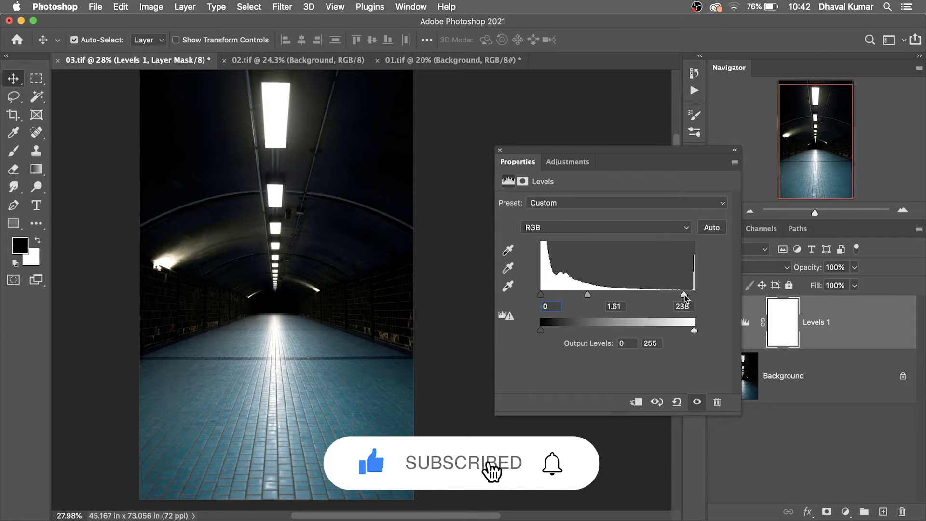
# Close the Levels settings and zoom in on the tunnel floor
pyautogui.click(500, 150)
pyautogui.moveTo(317, 392); pyautogui.dragTo(382, 375)
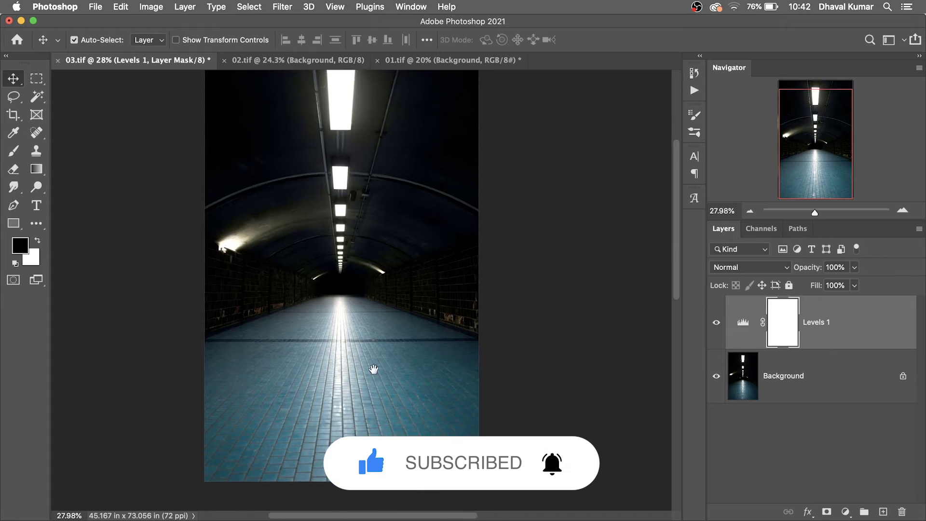
pyautogui.scroll(6, 424, 374)
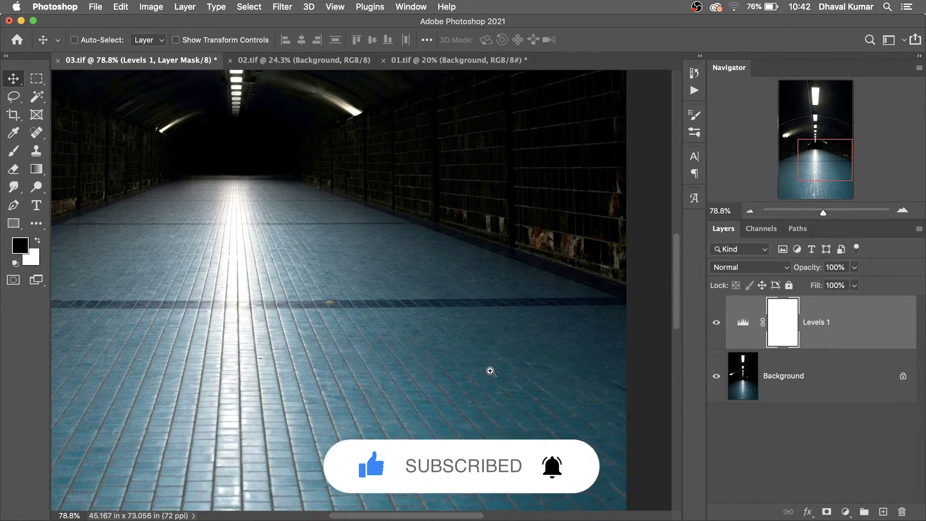
pyautogui.scroll(2, 486, 368)
pyautogui.scroll(-5, 521, 360)
pyautogui.moveTo(464, 376); pyautogui.dragTo(515, 366)
# Toggle Levels 1 off and on to compare, then fit the tunnel photo on screen
pyautogui.click(716, 323)
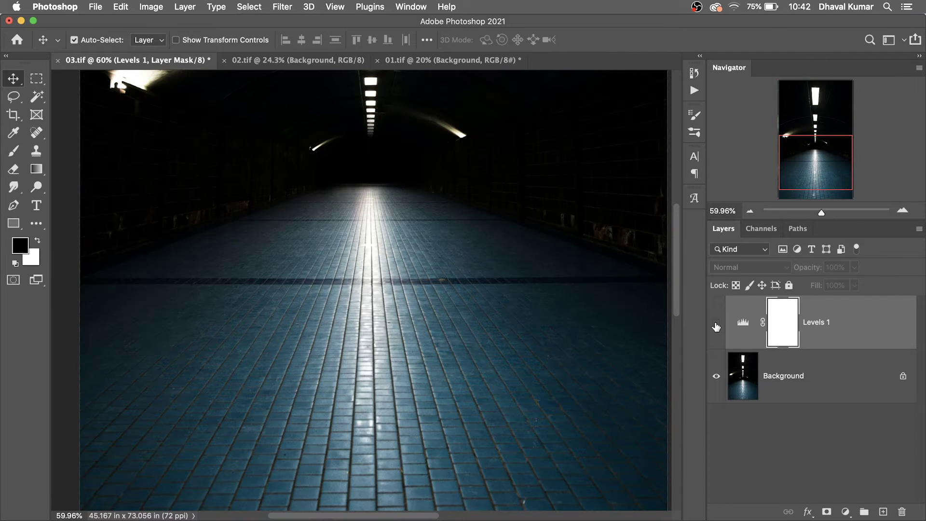
pyautogui.click(716, 323)
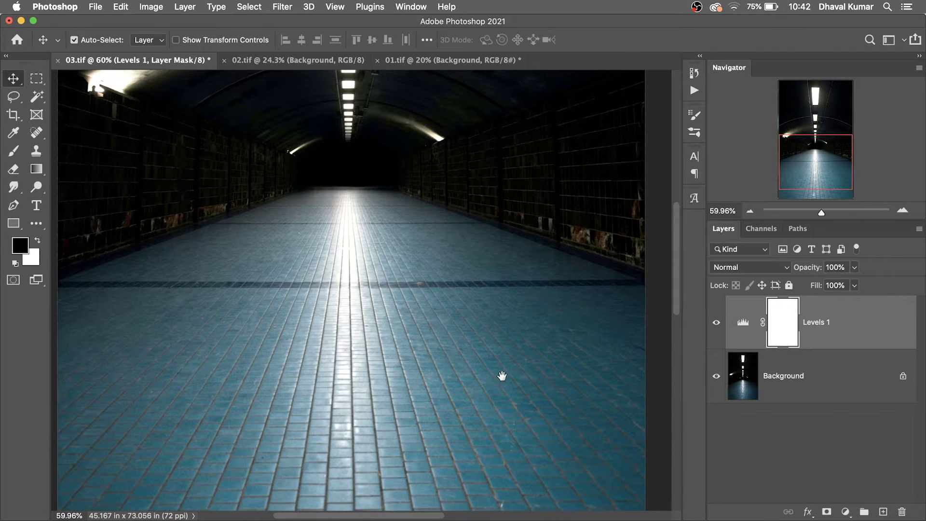
pyautogui.press('super+0')
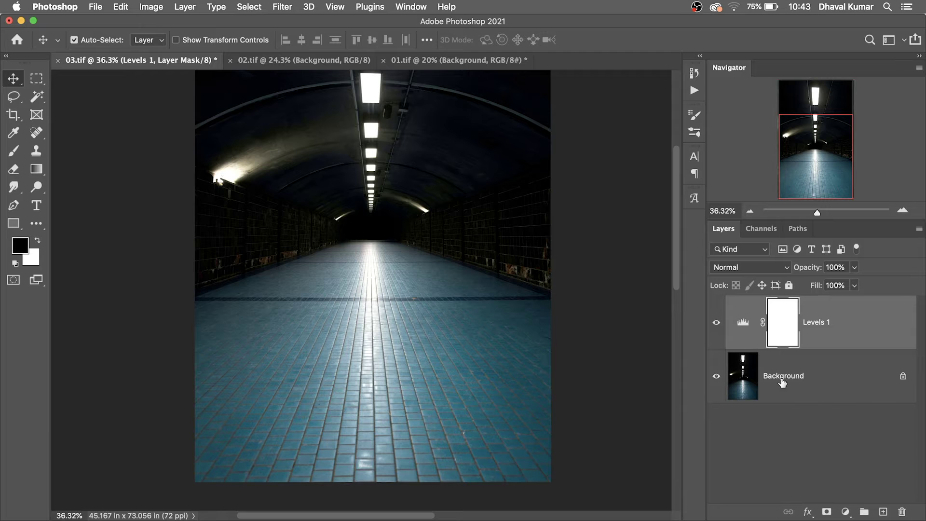
pyautogui.click(842, 497)
# Add a Hue/Saturation layer that lowers Cyans saturation to -25
pyautogui.click(846, 511)
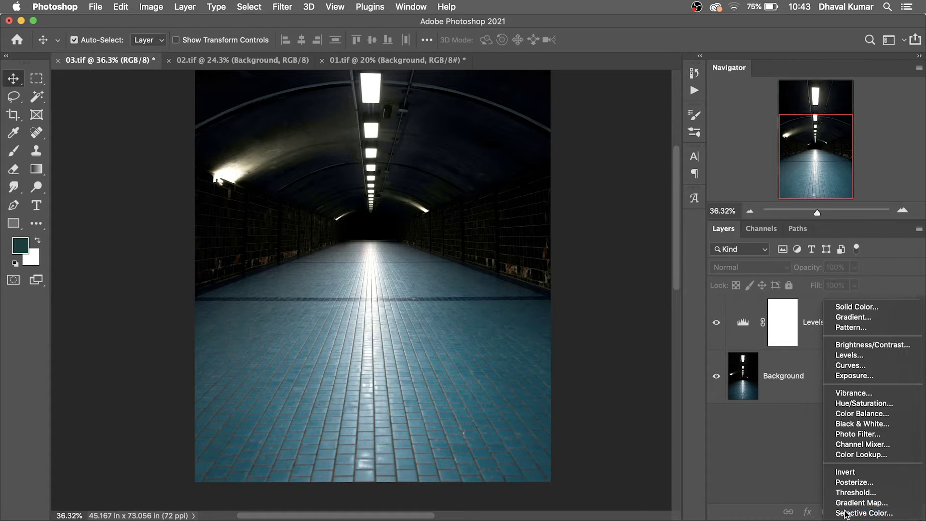
pyautogui.click(863, 403)
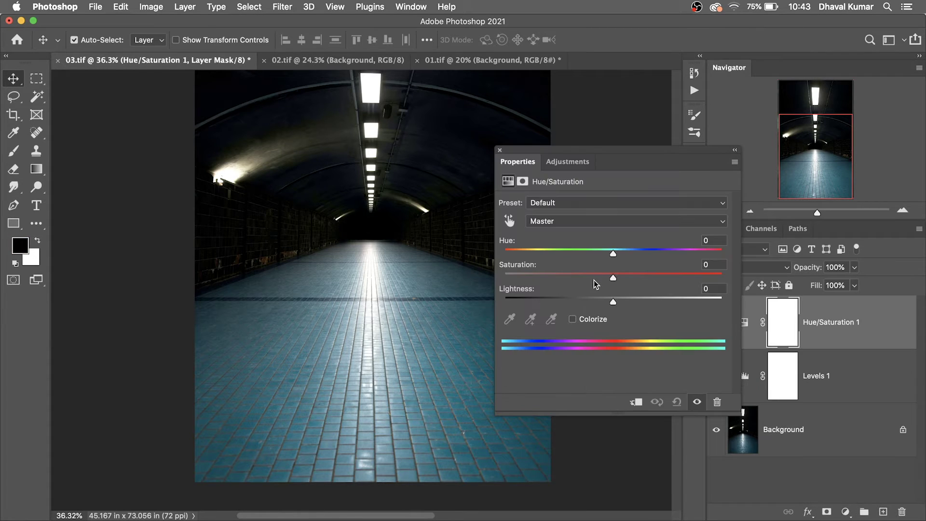
pyautogui.click(557, 221)
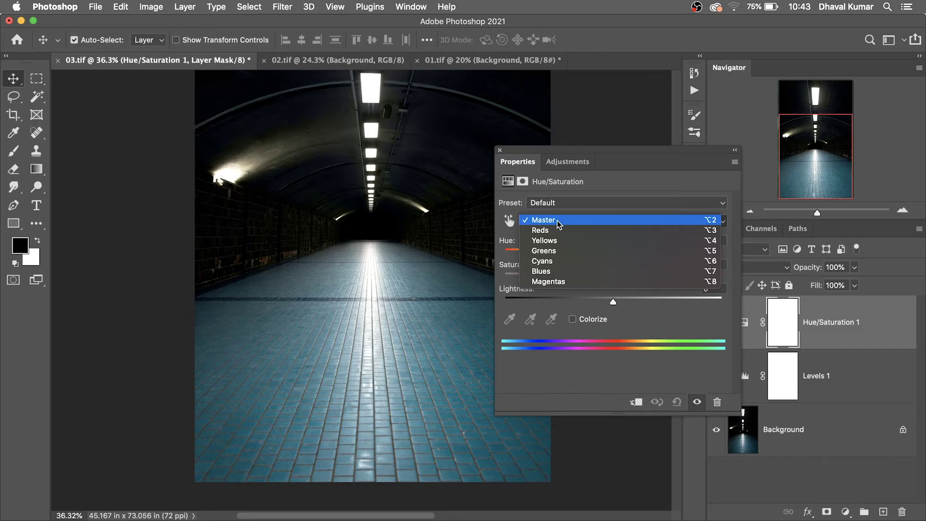
pyautogui.click(552, 263)
pyautogui.moveTo(613, 276); pyautogui.dragTo(587, 279)
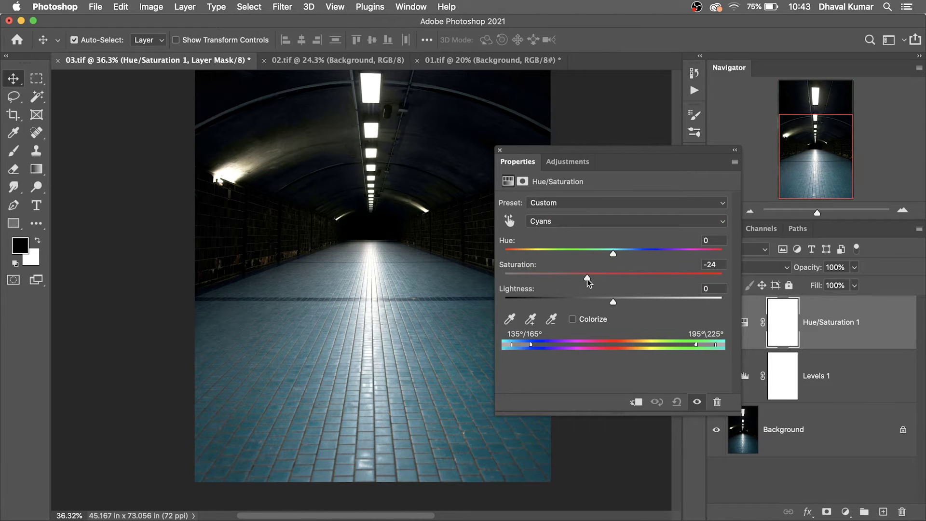
# Close the settings and compare the tunnel with both adjustments hidden and shown
pyautogui.click(500, 151)
pyautogui.keyDown('alt'); pyautogui.click(717, 424); pyautogui.keyUp('alt')
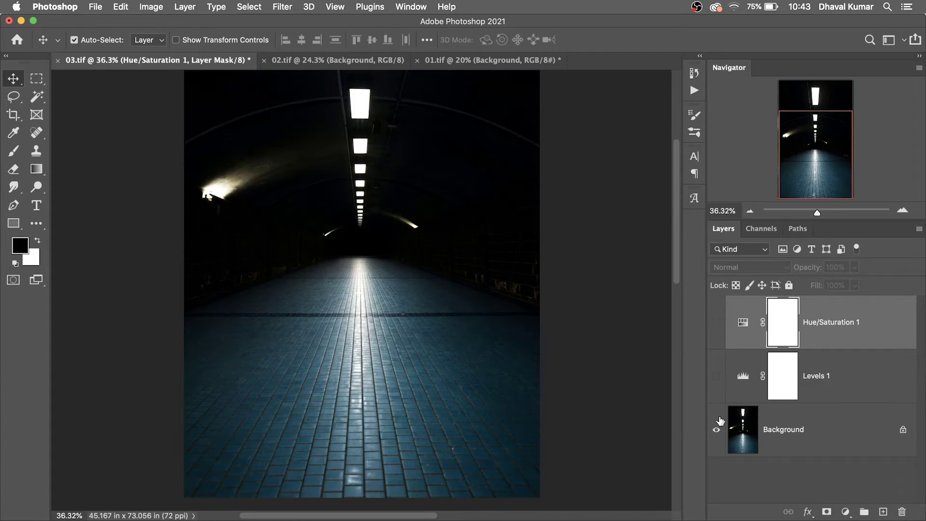
pyautogui.keyDown('alt'); pyautogui.click(716, 425); pyautogui.keyUp('alt')
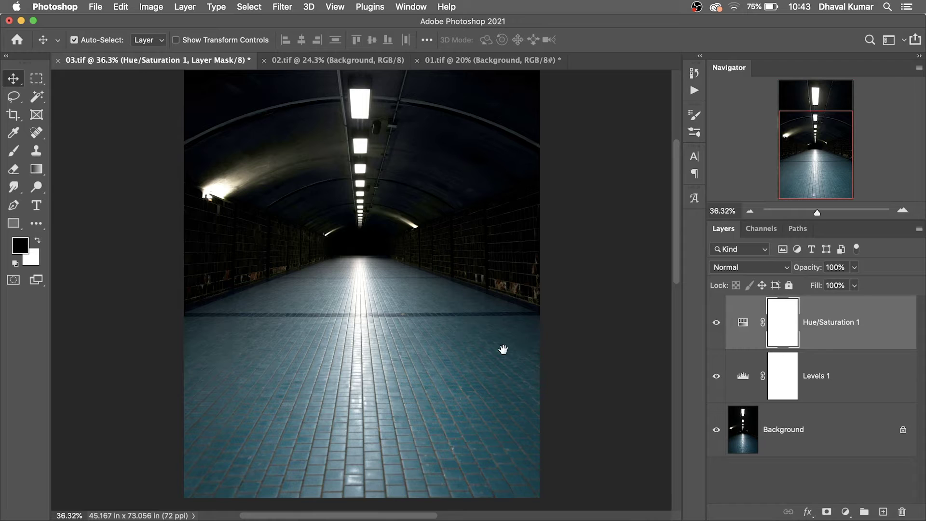
pyautogui.moveTo(505, 354); pyautogui.dragTo(505, 374)
pyautogui.scroll(3, 403, 327)
pyautogui.scroll(4, 563, 345)
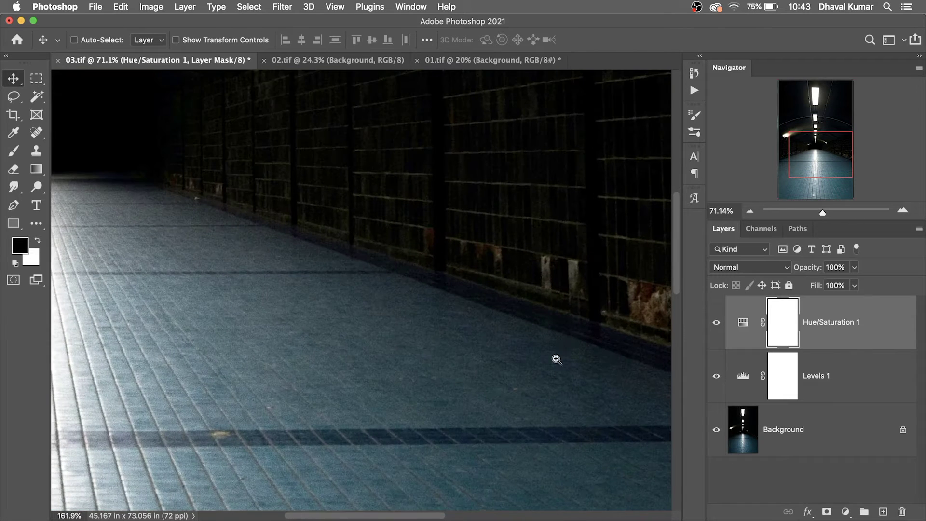
pyautogui.scroll(-7, 493, 369)
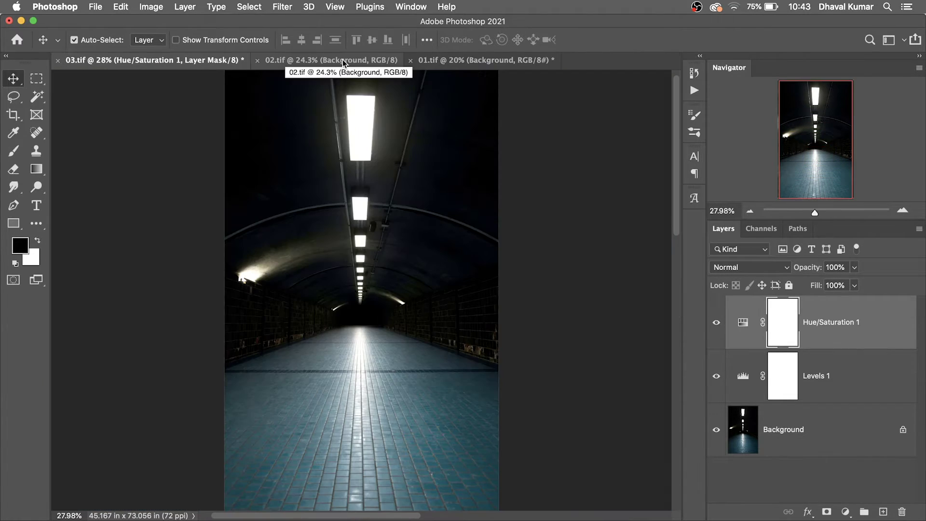
# Switch to the fern photo 02.tif and fit it on screen
pyautogui.click(345, 62)
pyautogui.moveTo(346, 290); pyautogui.dragTo(383, 295)
pyautogui.press('super+0')
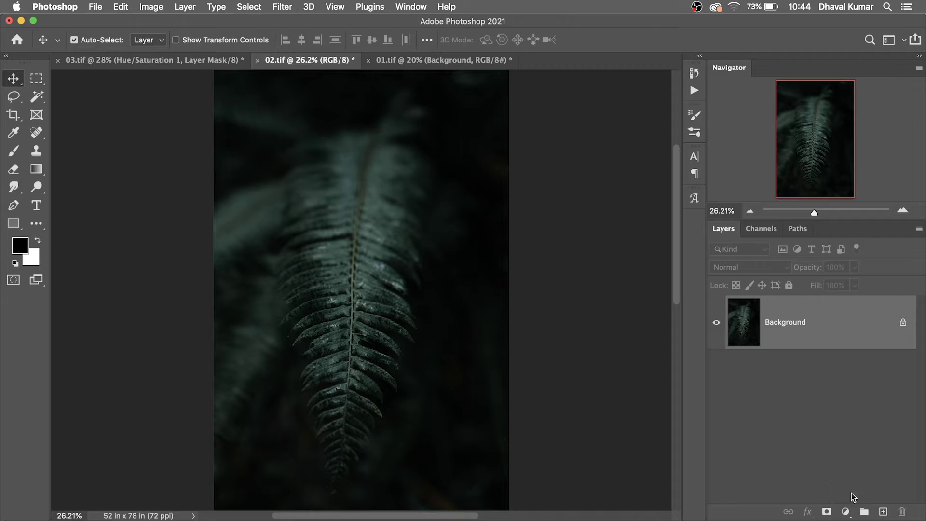
# Add a Levels layer to the fern with input levels 0, 1.23 and 152
pyautogui.click(845, 512)
pyautogui.click(850, 355)
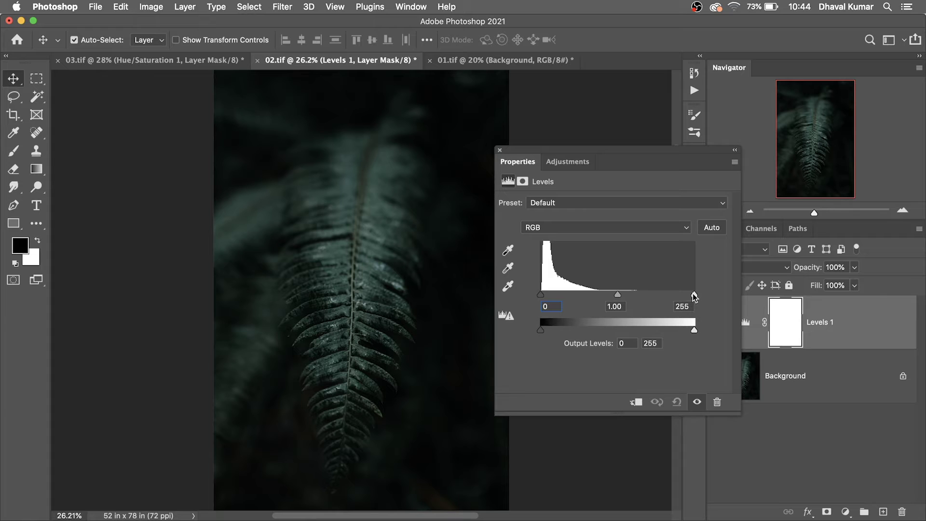
pyautogui.moveTo(693, 294); pyautogui.dragTo(582, 295)
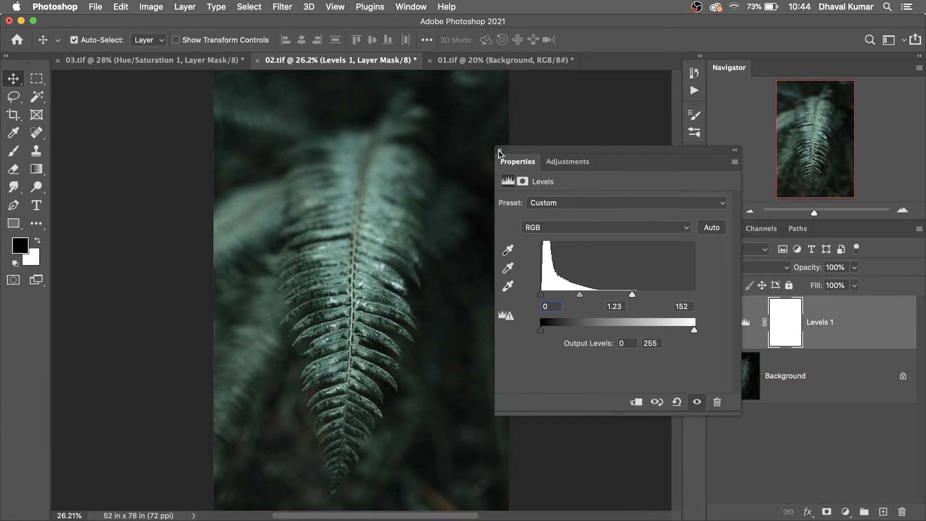
pyautogui.click(499, 150)
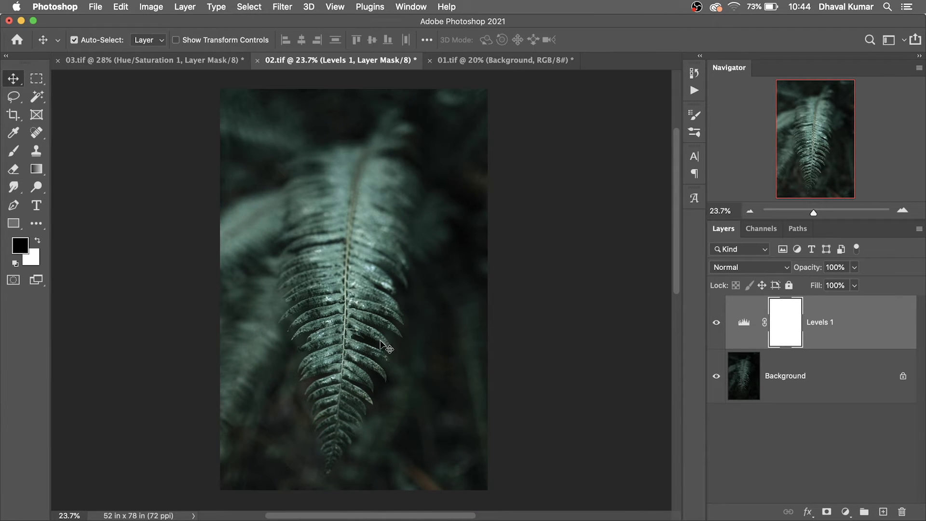
pyautogui.click(846, 512)
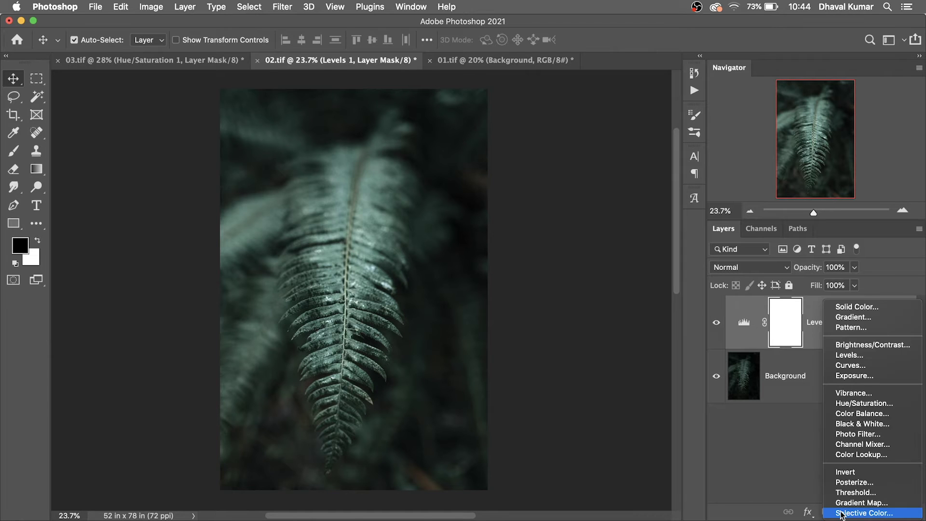
# Add Levels 2 on the Green channel with input levels 0, 1.08 and 219
pyautogui.click(850, 355)
pyautogui.click(574, 229)
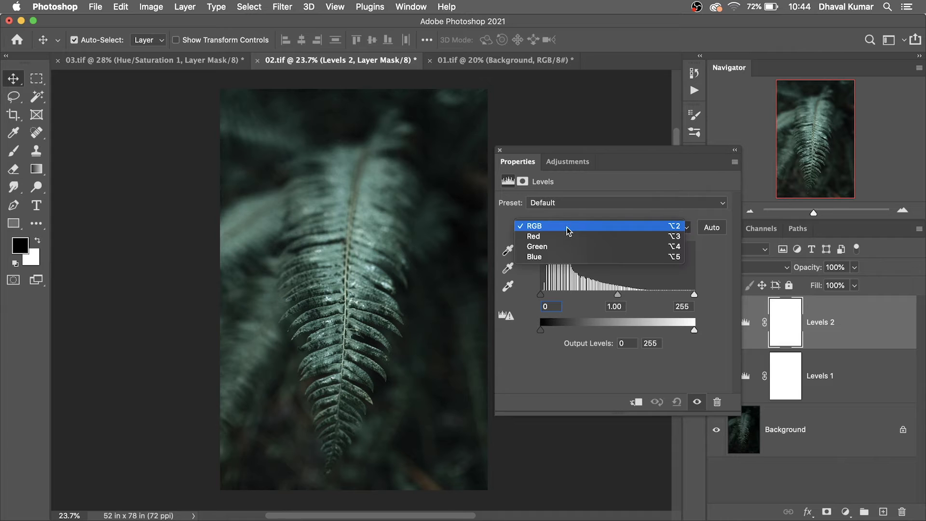
pyautogui.click(556, 251)
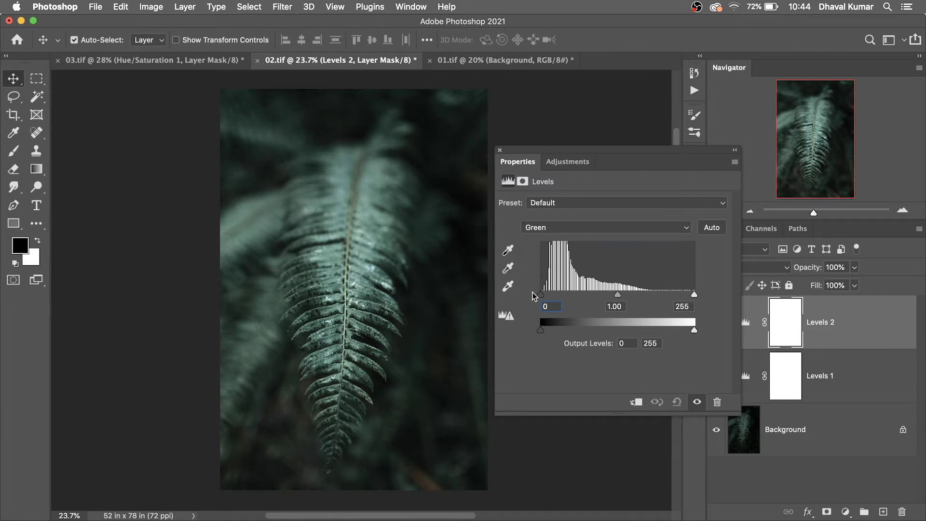
pyautogui.moveTo(399, 293); pyautogui.dragTo(365, 298)
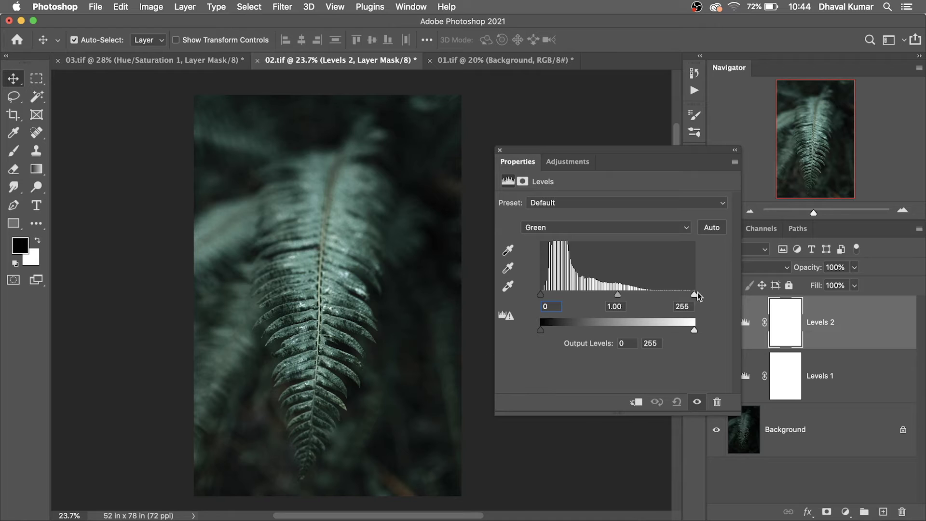
pyautogui.moveTo(693, 294); pyautogui.dragTo(672, 293)
pyautogui.moveTo(607, 295); pyautogui.dragTo(604, 296)
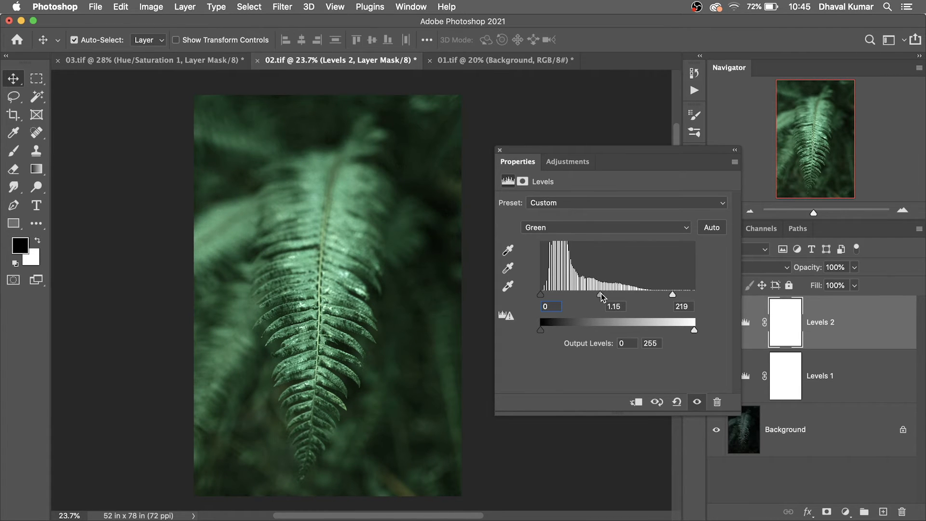
pyautogui.moveTo(600, 294); pyautogui.dragTo(603, 294)
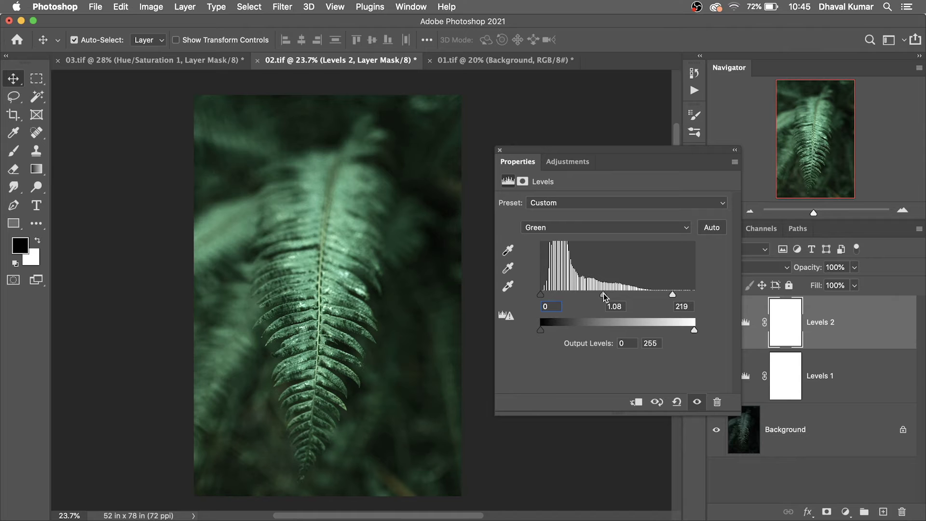
# Compare the fern with Levels 2 and both adjustments hidden and shown, then fit the image
pyautogui.click(498, 151)
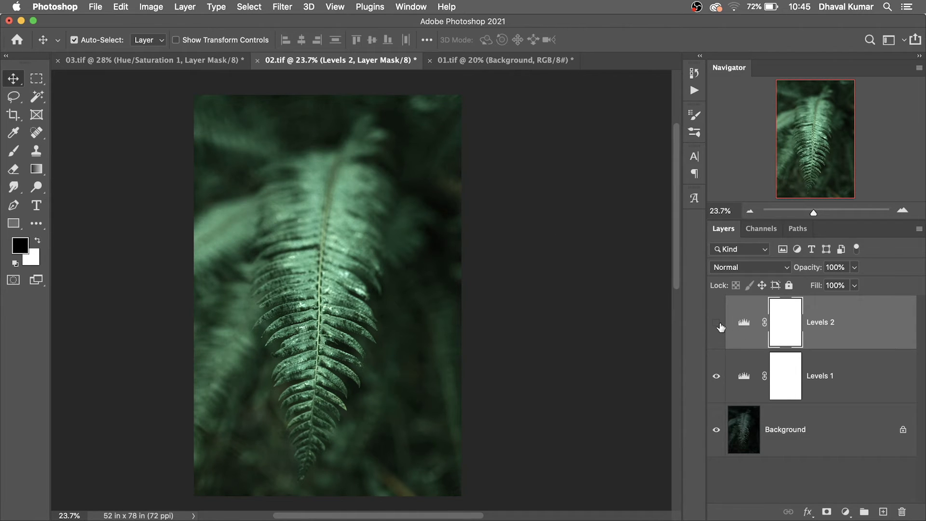
pyautogui.click(717, 323)
pyautogui.click(717, 323)
pyautogui.moveTo(283, 338); pyautogui.dragTo(277, 241)
pyautogui.keyDown('alt'); pyautogui.click(717, 425); pyautogui.keyUp('alt')
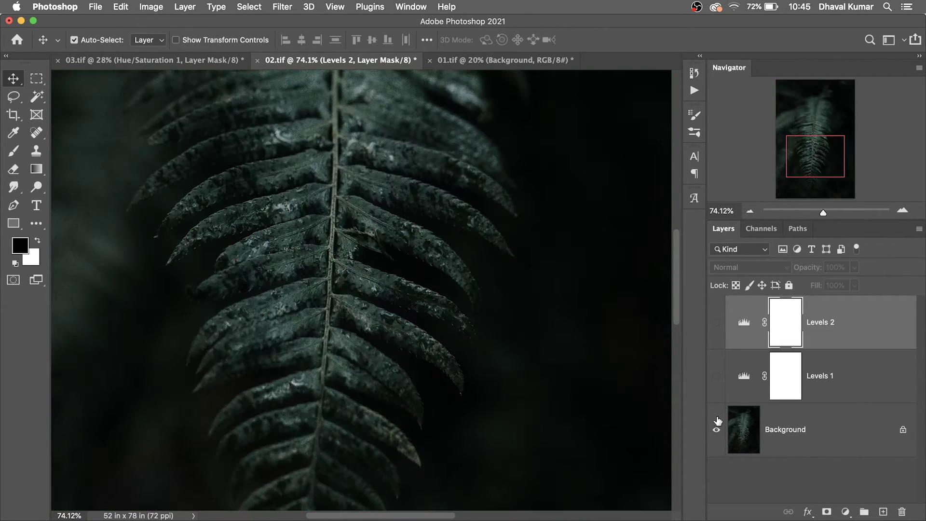
pyautogui.keyDown('alt'); pyautogui.click(717, 424); pyautogui.keyUp('alt')
pyautogui.press('super+0')
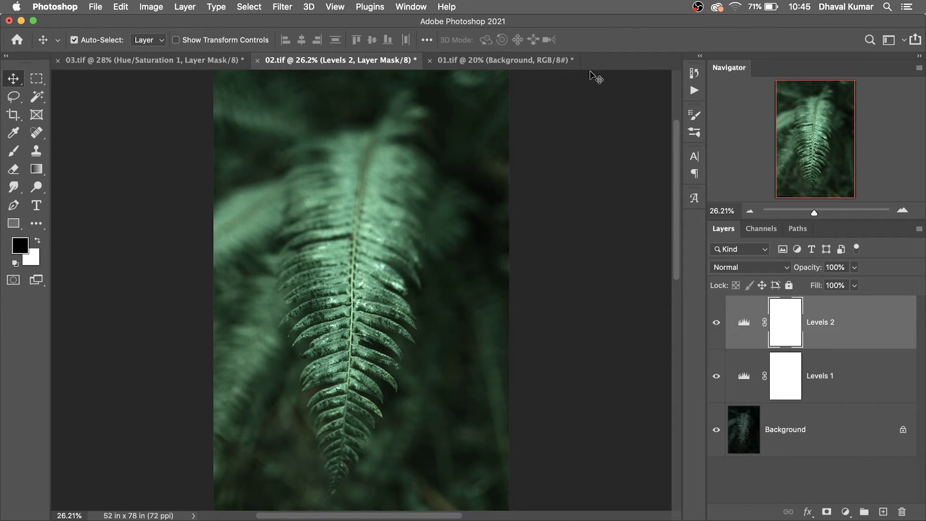
# Switch to the light-bulb photo 01.tif and frame the whole image in view
pyautogui.click(534, 59)
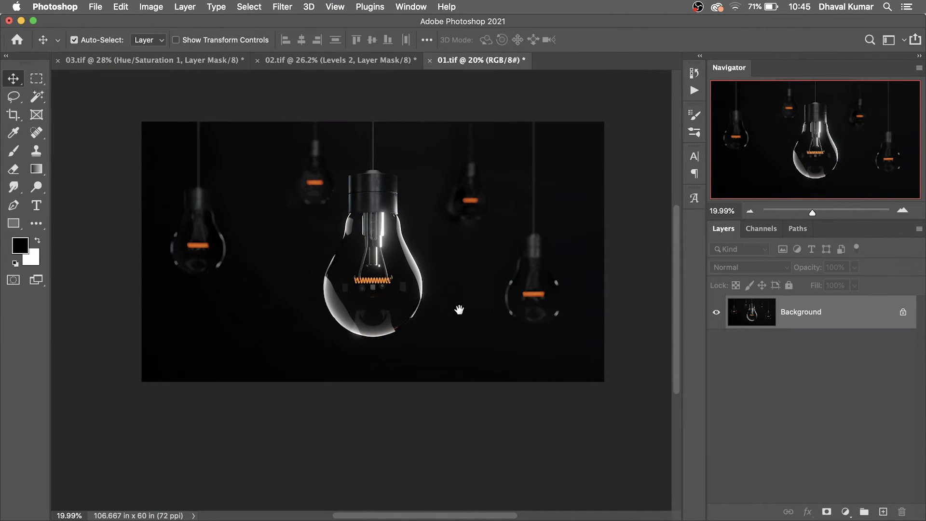
pyautogui.moveTo(472, 306); pyautogui.dragTo(447, 356)
pyautogui.moveTo(376, 320); pyautogui.dragTo(427, 369)
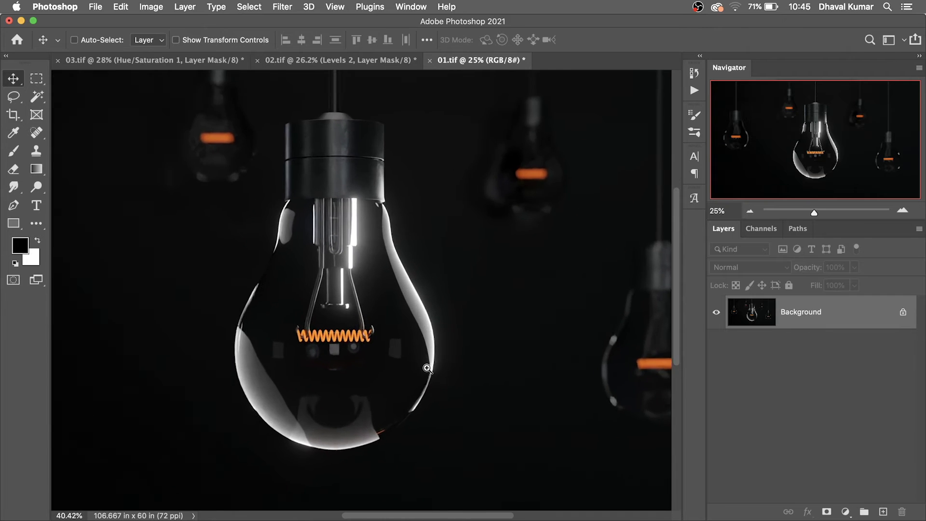
pyautogui.press('super+0')
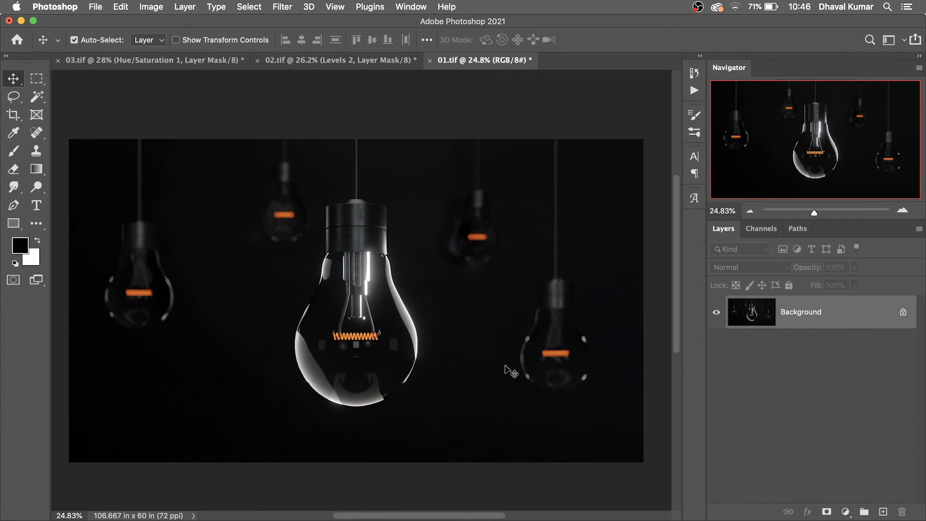
pyautogui.moveTo(477, 378); pyautogui.dragTo(475, 331)
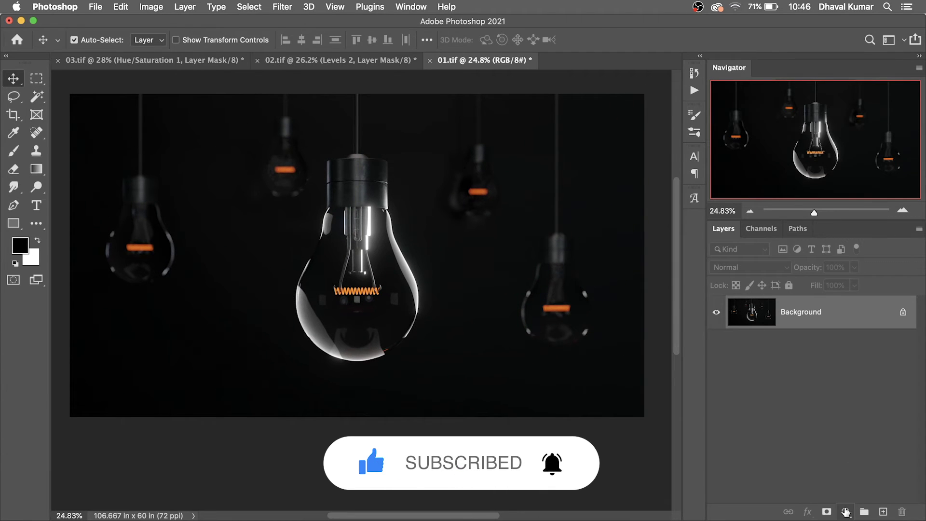
# Add a Levels layer with input levels 0, 1.30 and 223, toggling it to compare
pyautogui.click(846, 511)
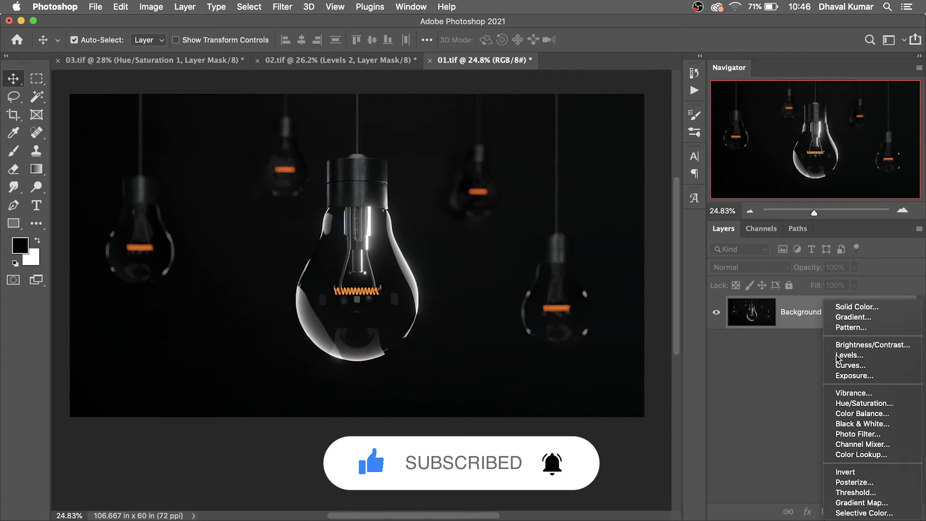
pyautogui.click(838, 357)
pyautogui.click(695, 290)
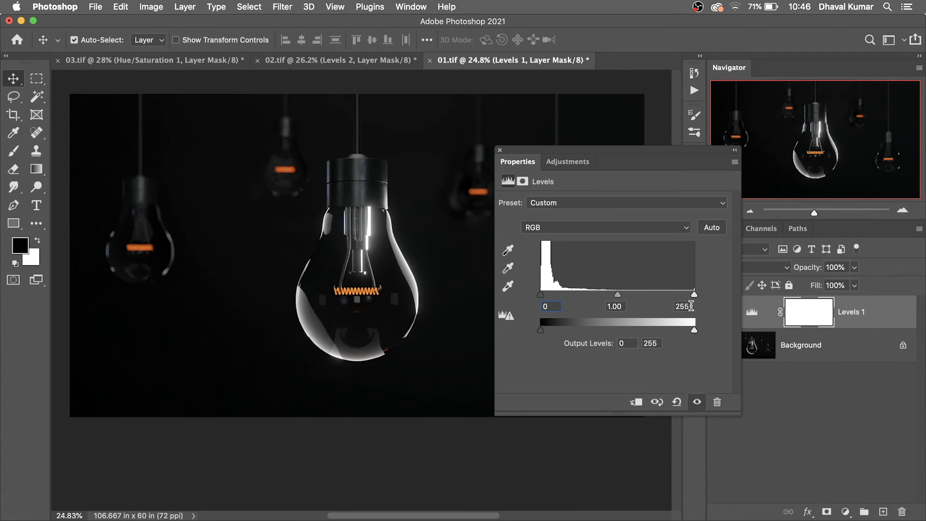
pyautogui.moveTo(693, 294); pyautogui.dragTo(675, 294)
pyautogui.moveTo(608, 296); pyautogui.dragTo(596, 296)
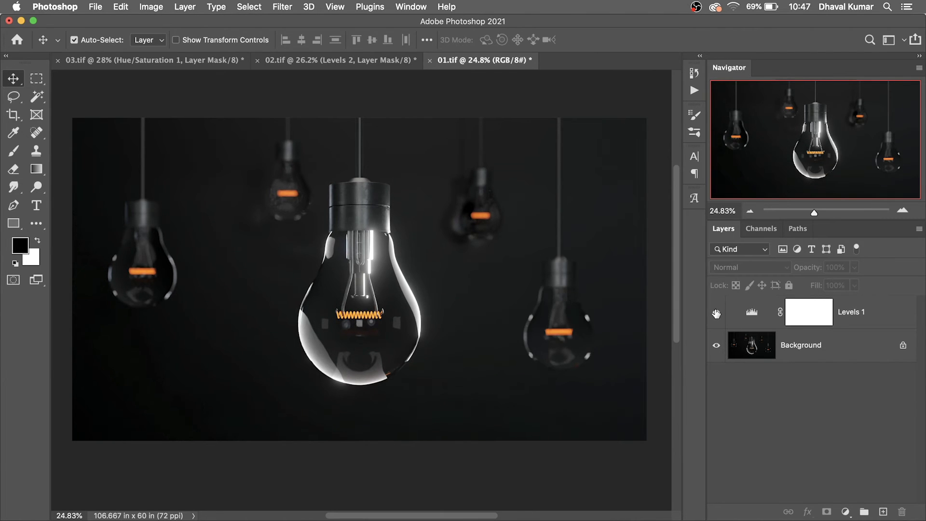
pyautogui.click(715, 312)
pyautogui.click(717, 310)
# Add a Color Lookup layer using the EdgyAmber.3DL 3DLUT file
pyautogui.click(846, 510)
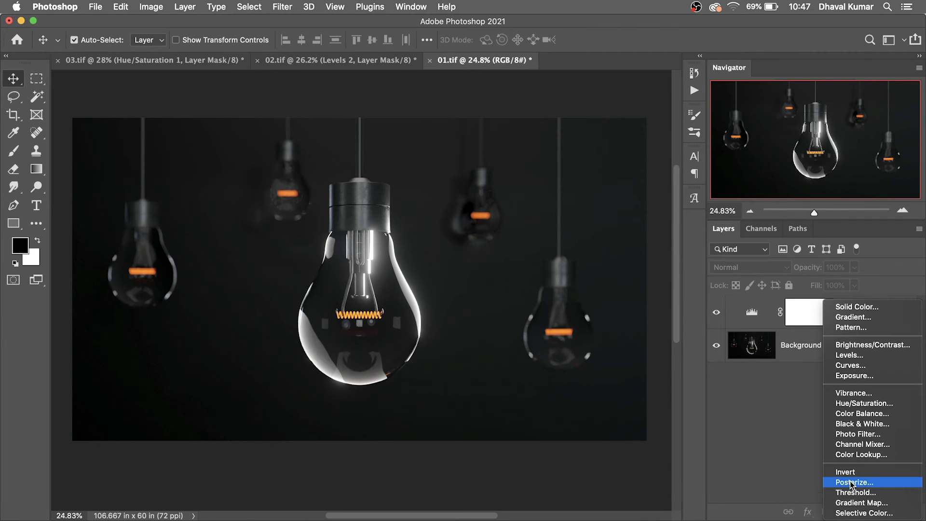
pyautogui.click(852, 457)
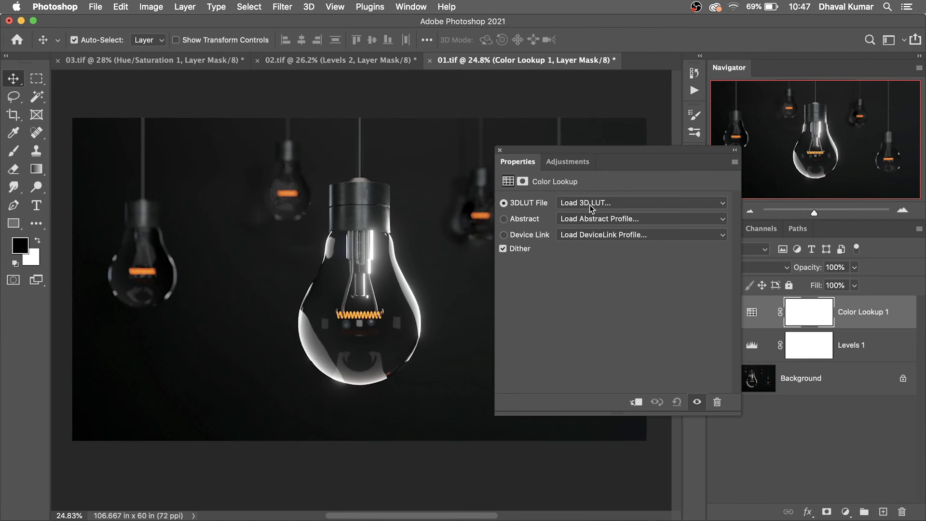
pyautogui.click(593, 203)
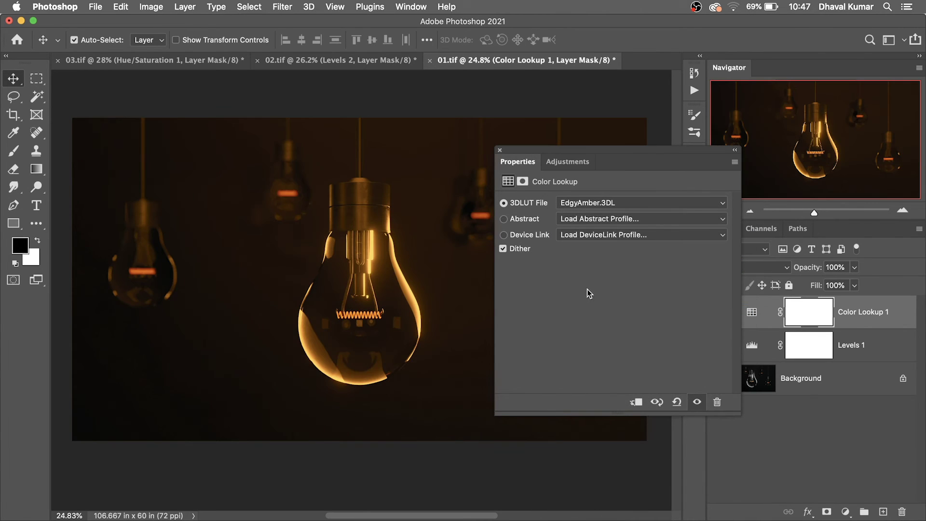
# Zoom in on the central bulb and compare the amber grade against the original
pyautogui.click(499, 151)
pyautogui.moveTo(392, 310)
pyautogui.mouseDown()
pyautogui.moveTo(432, 332)
pyautogui.moveTo(392, 324)
pyautogui.mouseUp()
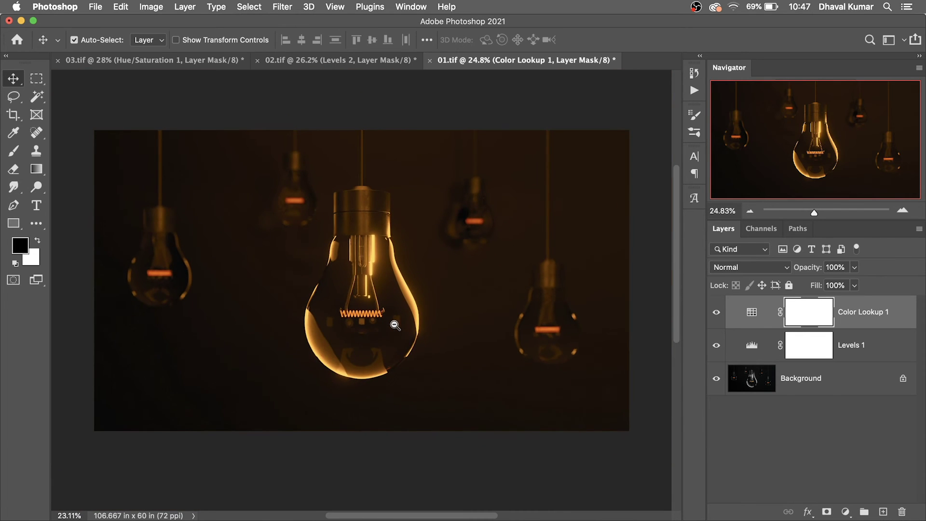
pyautogui.keyDown('alt'); pyautogui.click(718, 374); pyautogui.keyUp('alt')
pyautogui.keyDown('alt'); pyautogui.click(718, 374); pyautogui.keyUp('alt')
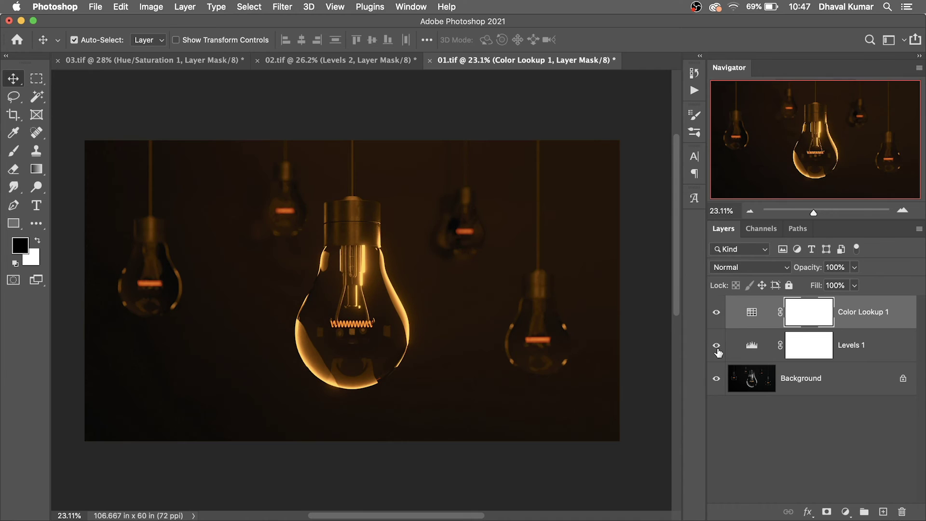
pyautogui.scroll(1, 716, 315)
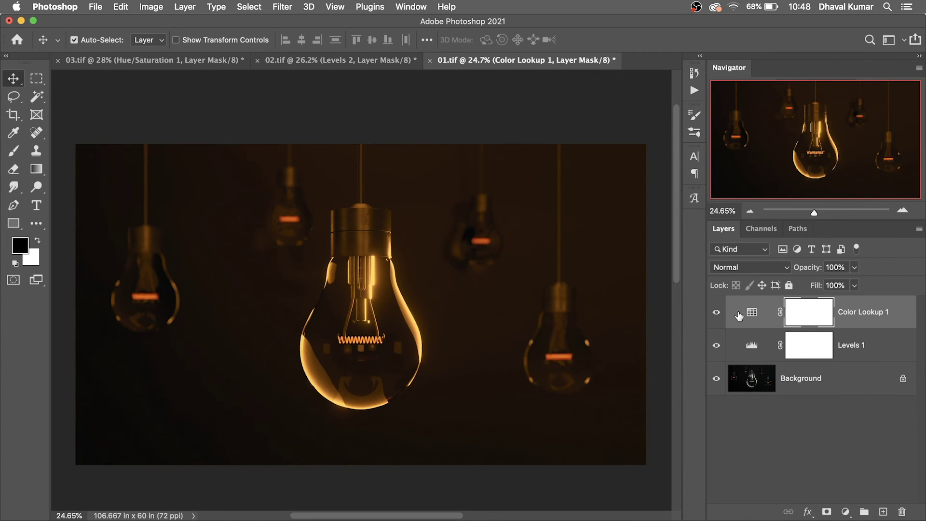